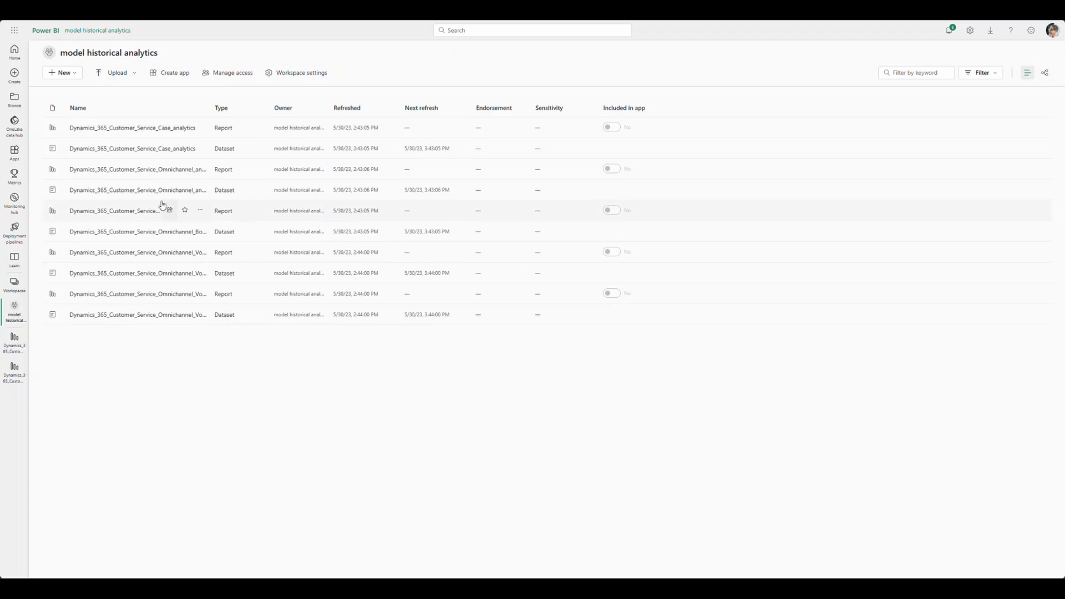
Open the Dynamics_365_Customer_Service_Omnichannel_analytics report from the workspace's report list.
left_click(146, 170)
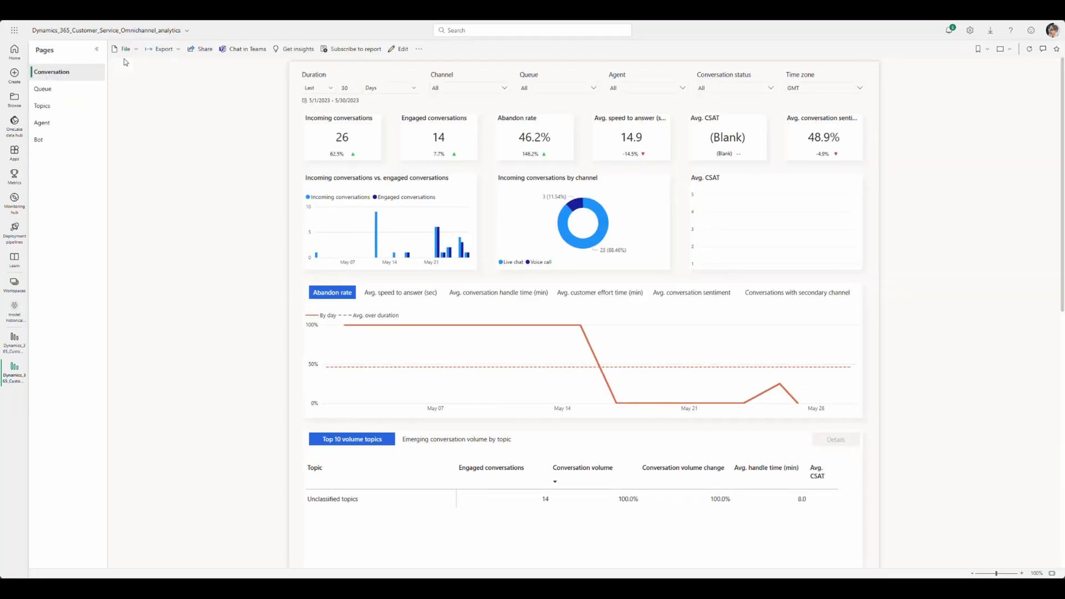
Download a live-connected .pbix copy of the report from the File menu.
left_click(125, 50)
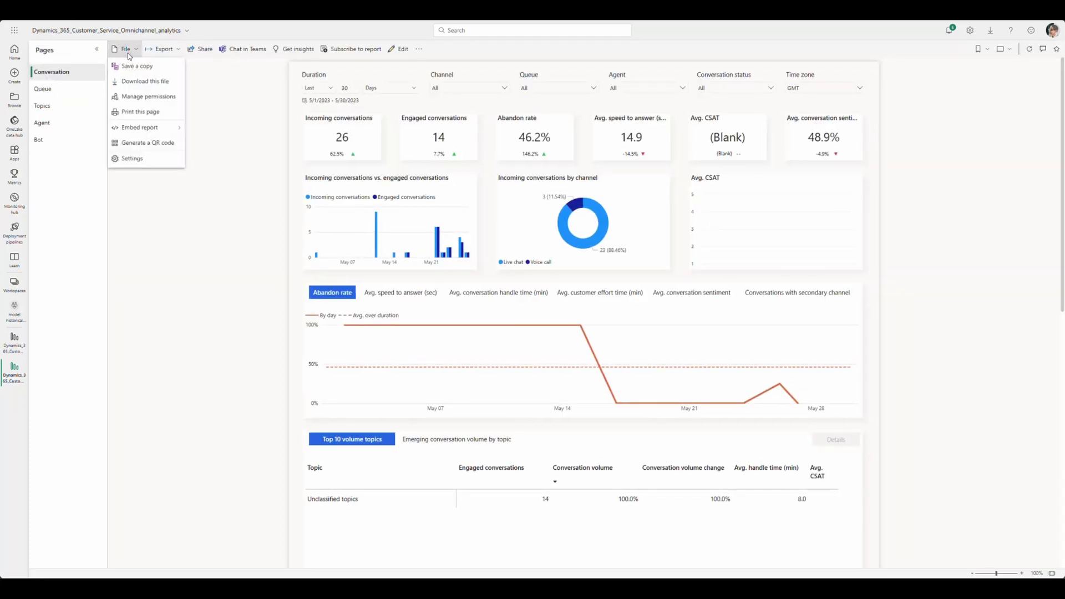
left_click(138, 82)
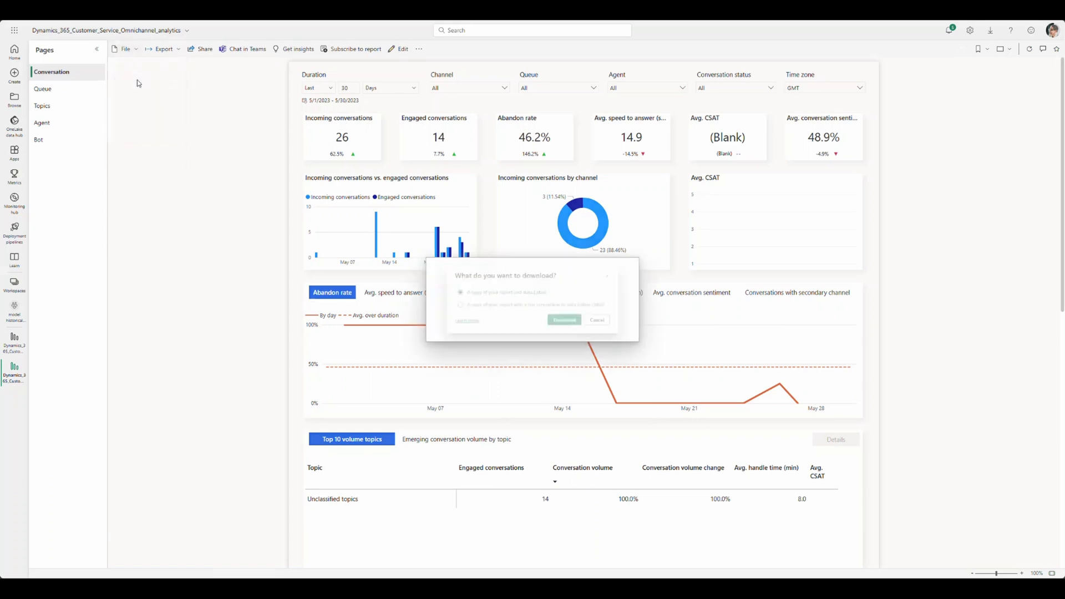
left_click(567, 321)
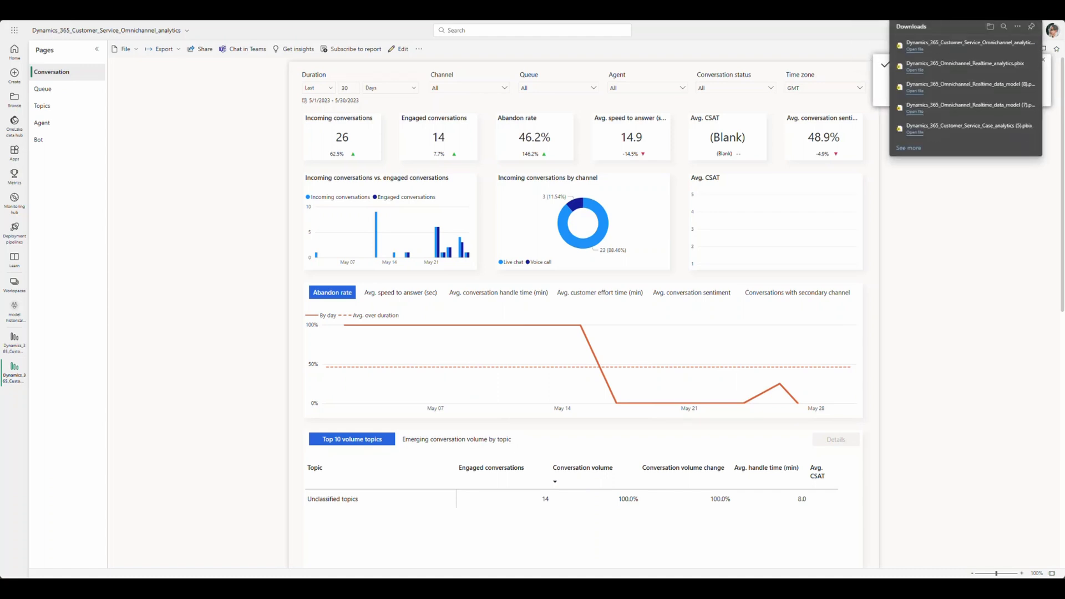
Open the downloaded .pbix from the browser's downloads list in Power BI Desktop.
left_click(1050, 26)
left_click(959, 147)
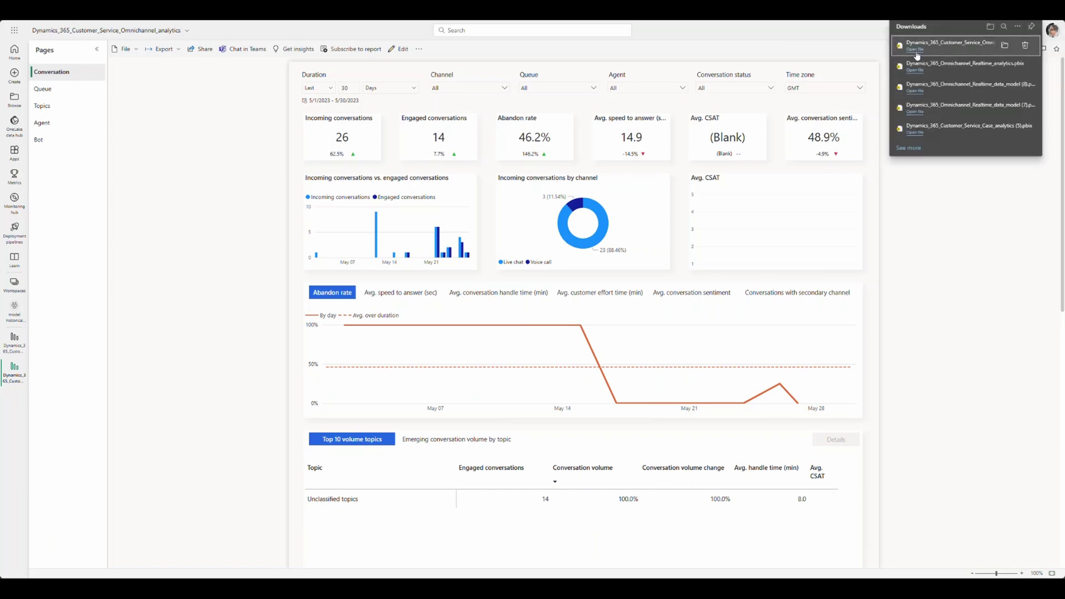
left_click(915, 50)
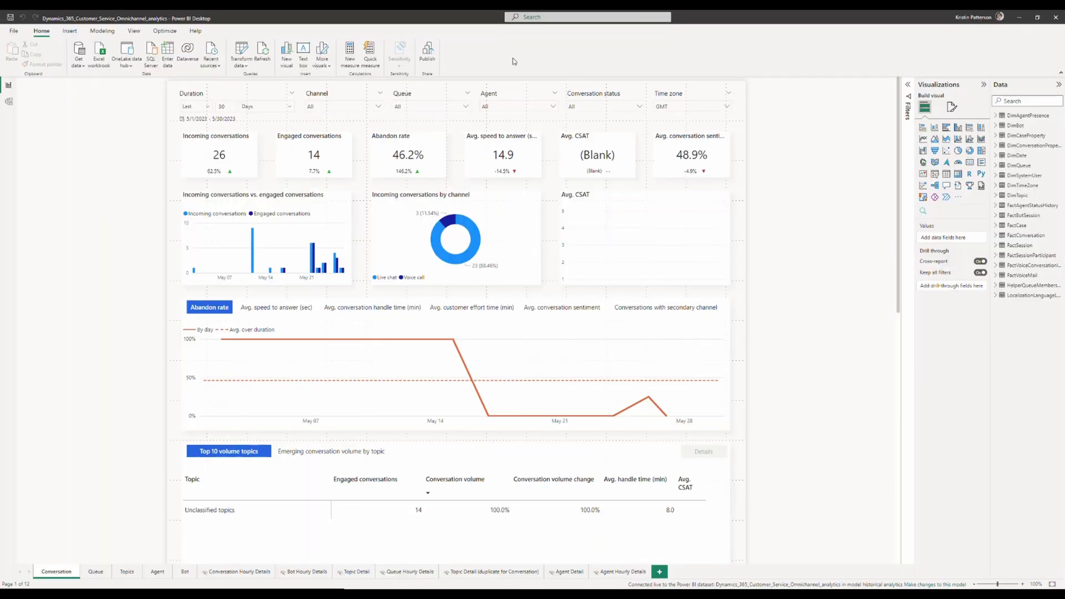
Add a local DirectQuery model to the report, keeping all dataset tables selected.
left_click(100, 32)
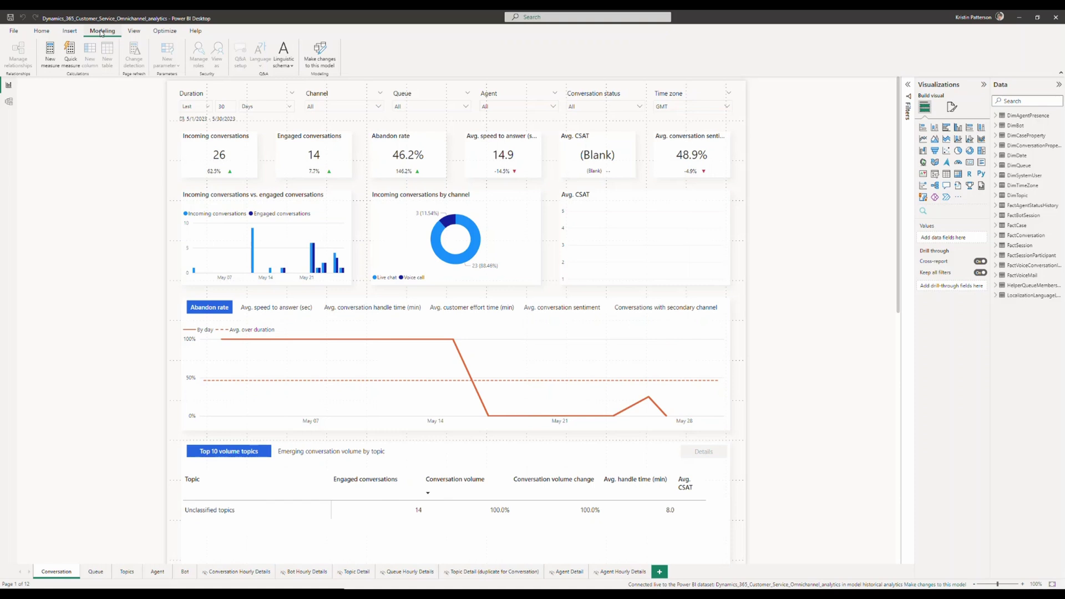
left_click(319, 52)
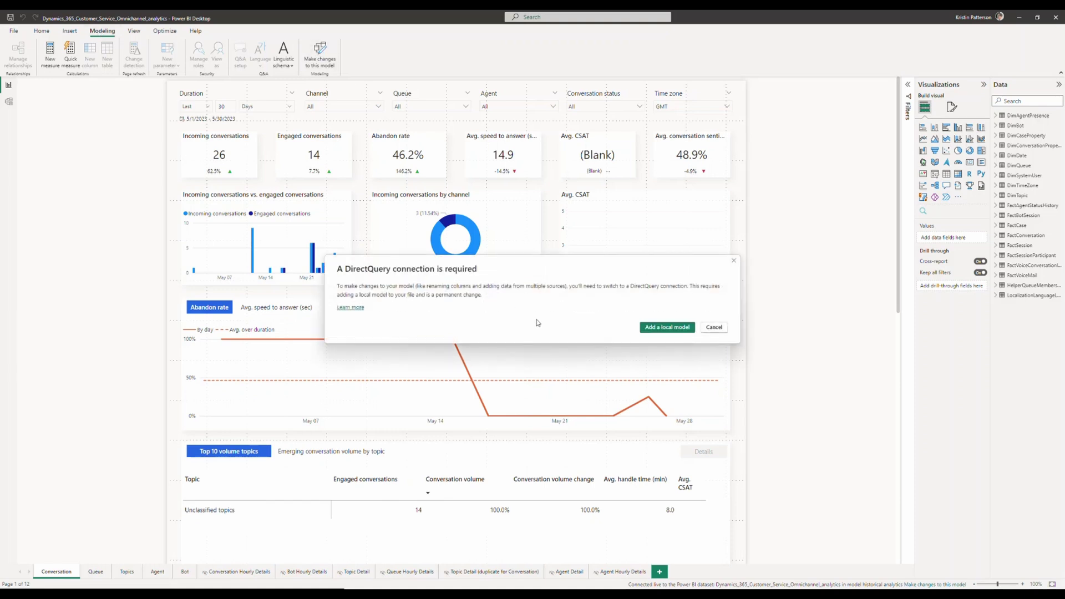
left_click(648, 328)
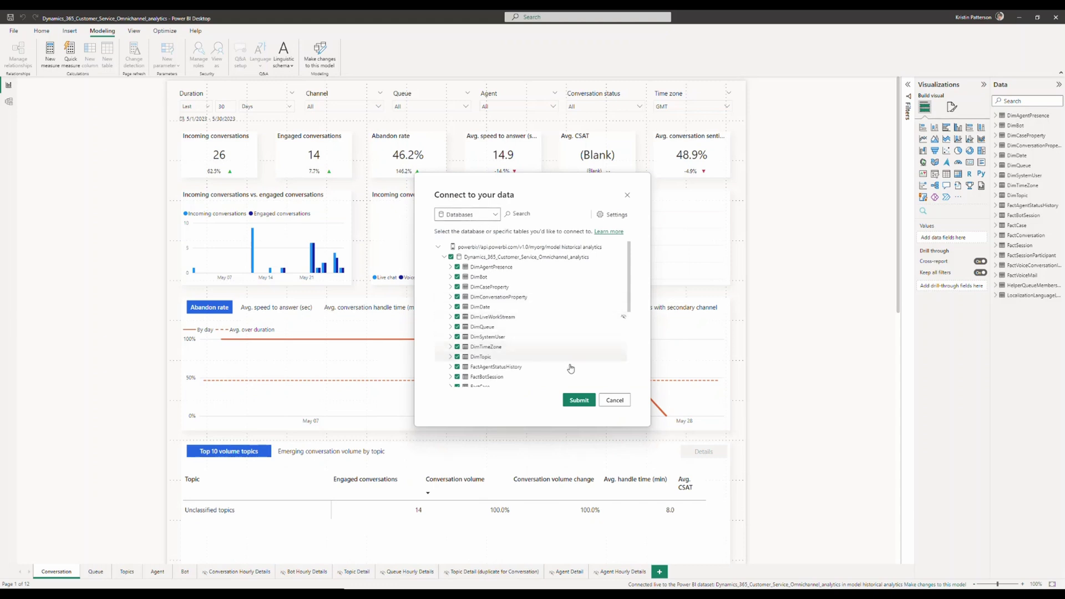
left_click(577, 400)
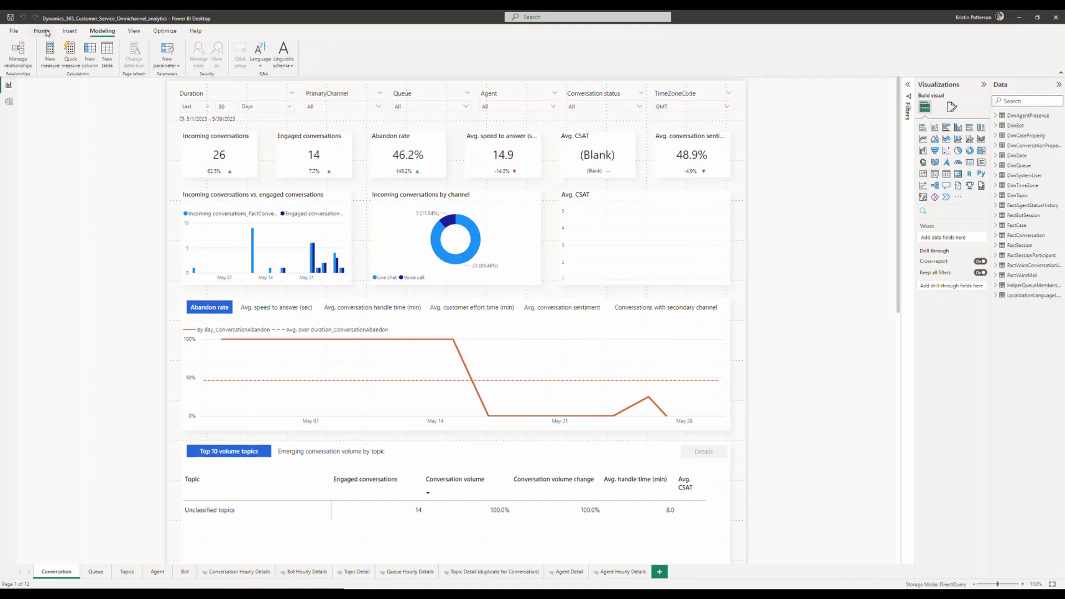
Start a Dataverse connection and clear the environment search so all environments are listed.
left_click(42, 31)
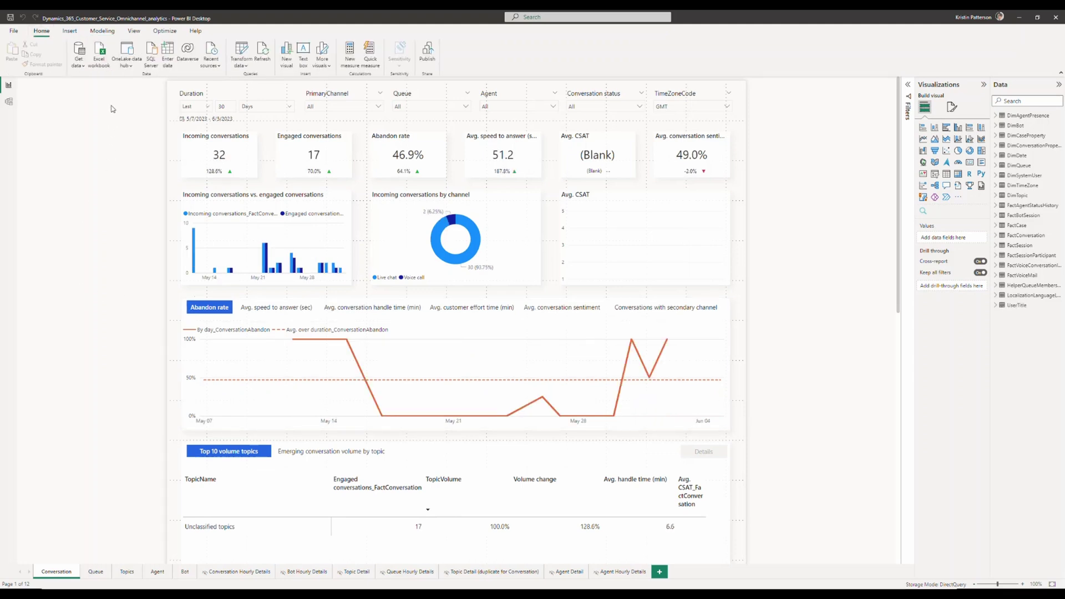
left_click(81, 68)
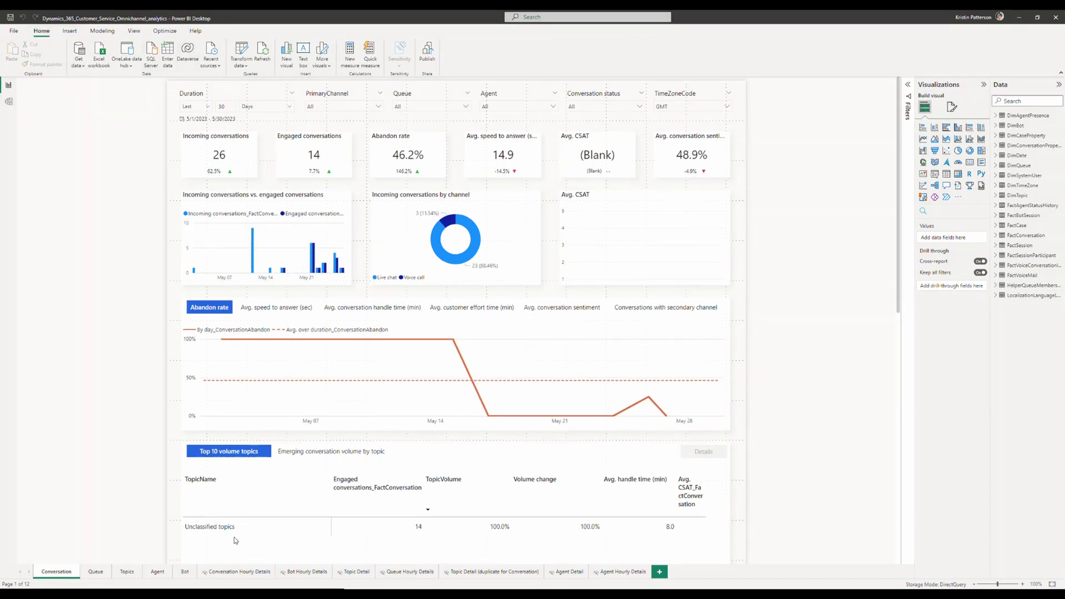
left_click(182, 57)
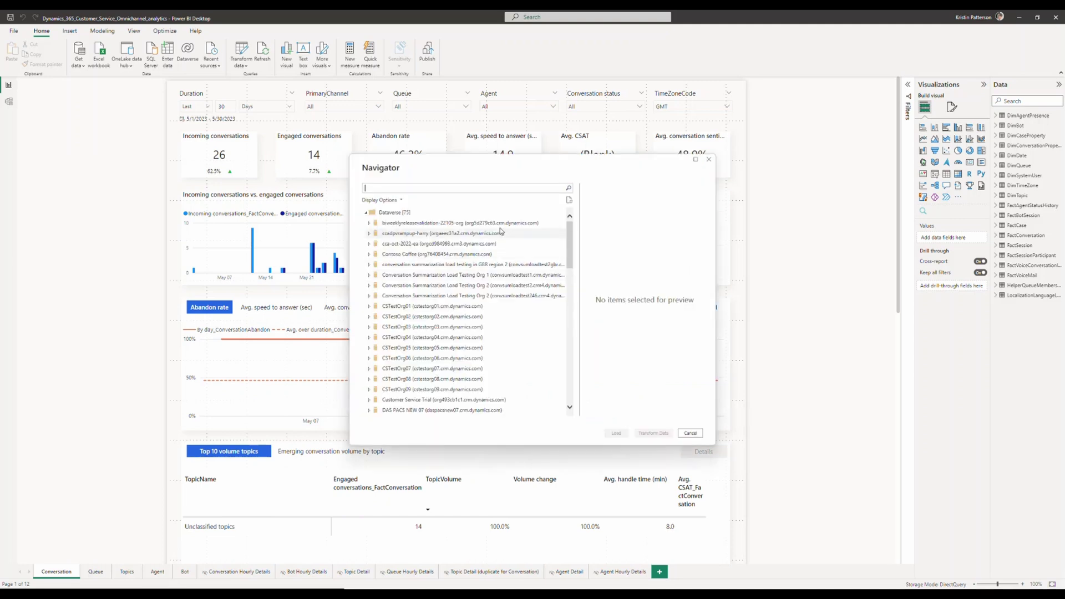
type("perf")
key("BackSpace")
key("BackSpace")
key("BackSpace")
key("BackSpace")
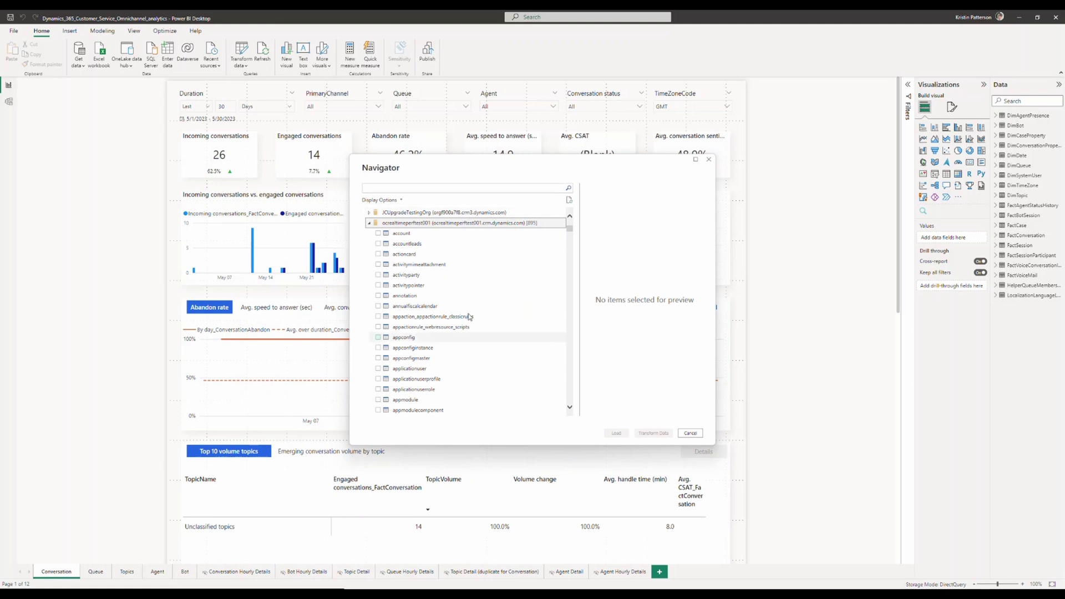
Select the systemuser table and load it using DirectQuery.
left_click_drag(570, 228, 569, 388)
left_click(435, 344)
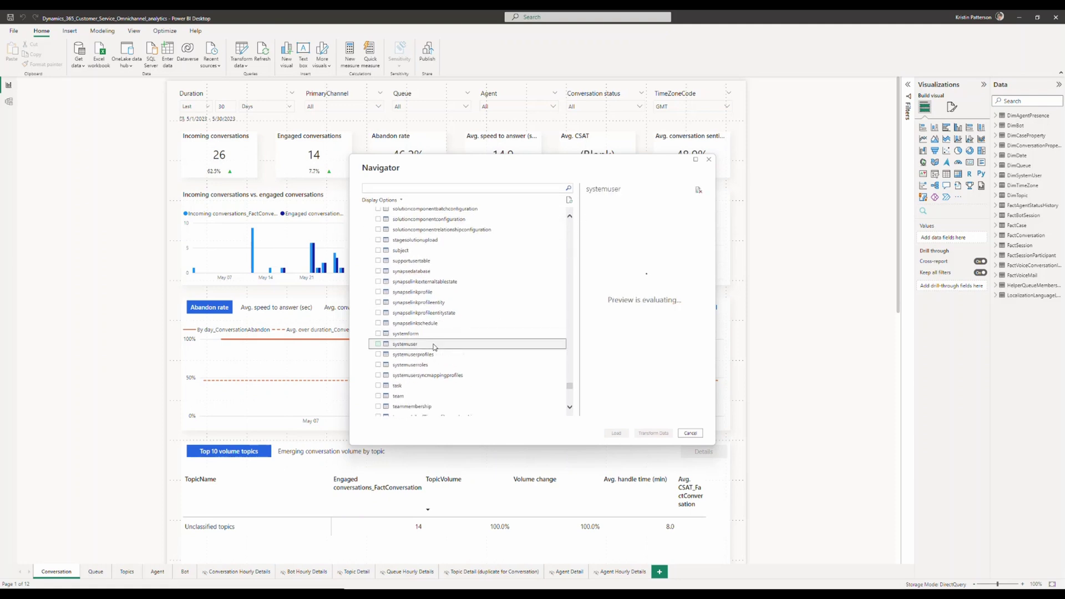
left_click(378, 345)
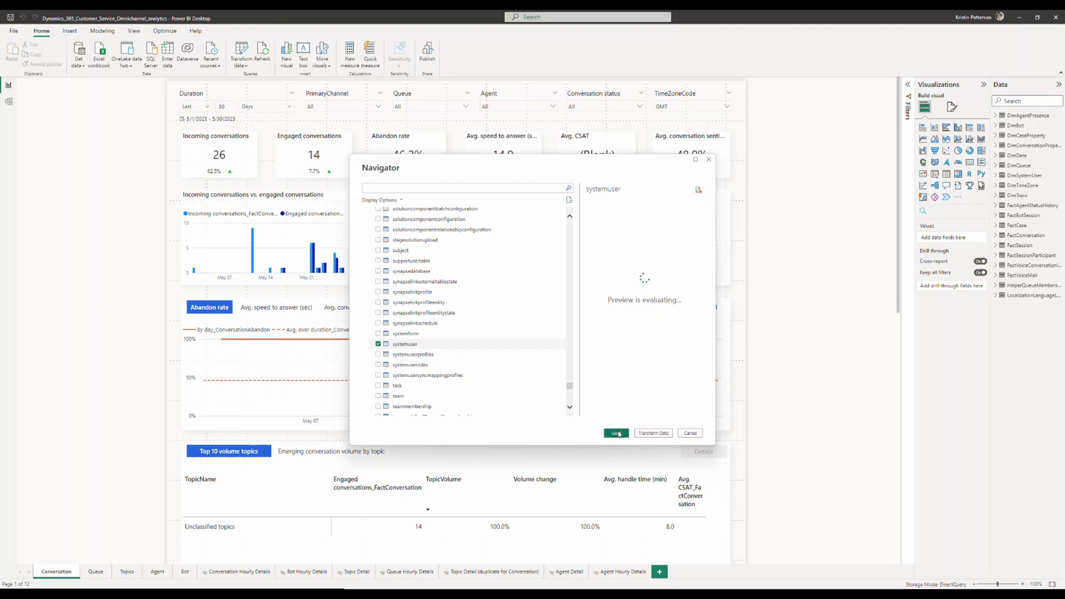
left_click(616, 433)
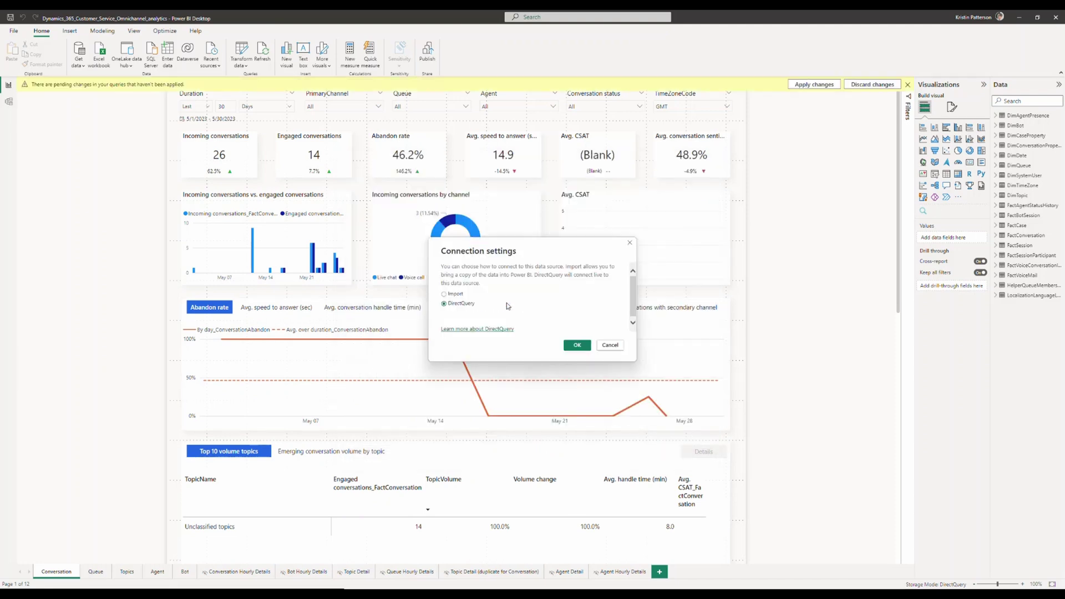
left_click(578, 345)
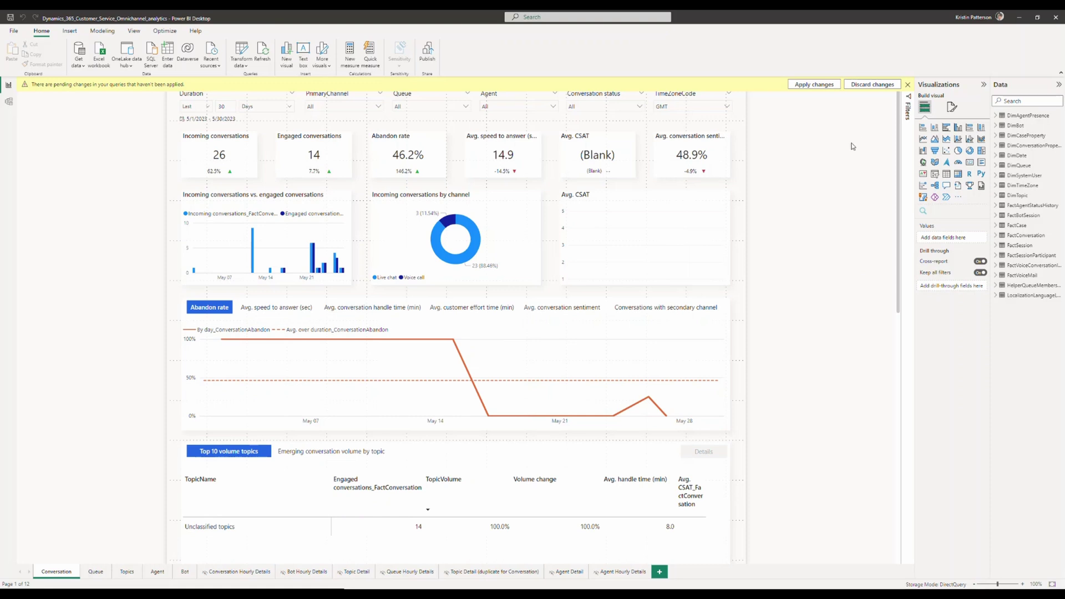
Open the systemuser query and keep only its title and systemuserid columns.
left_click(1059, 175)
left_click(949, 183)
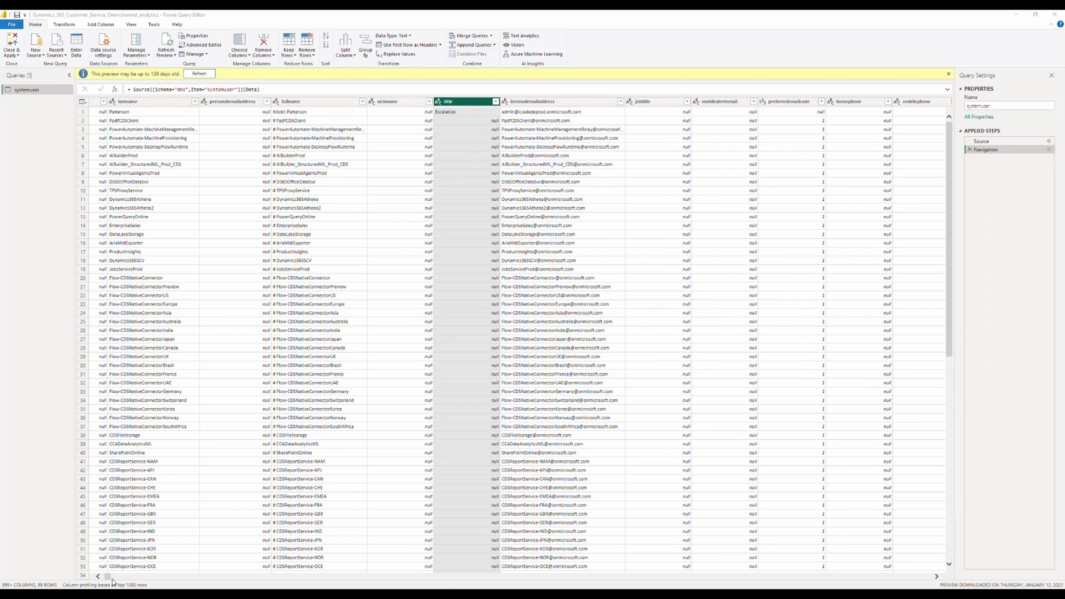
left_click_drag(109, 577, 92, 579)
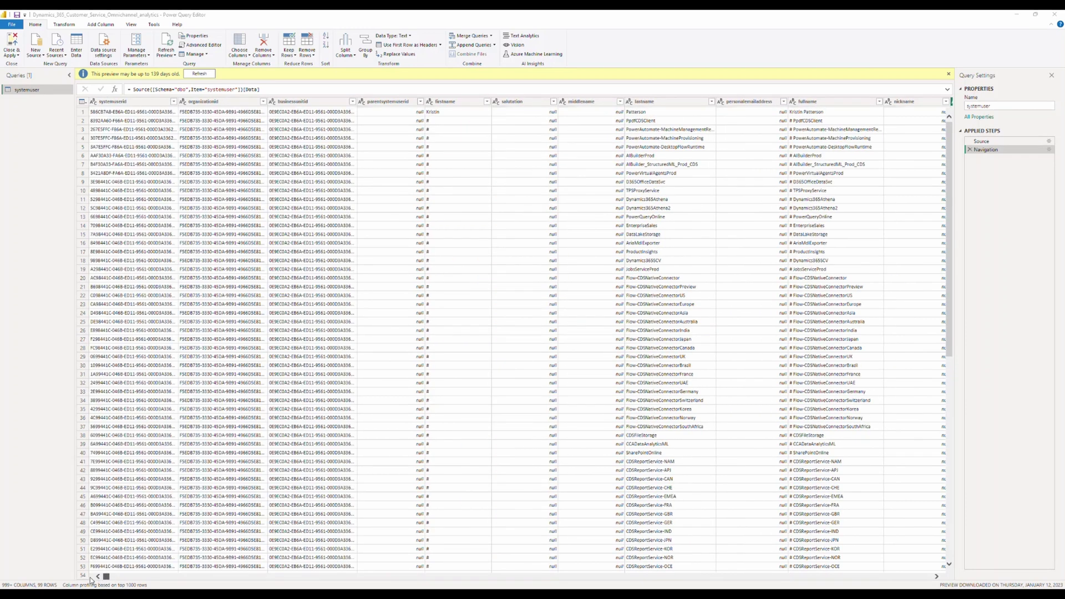
left_click(140, 102)
right_click(140, 102)
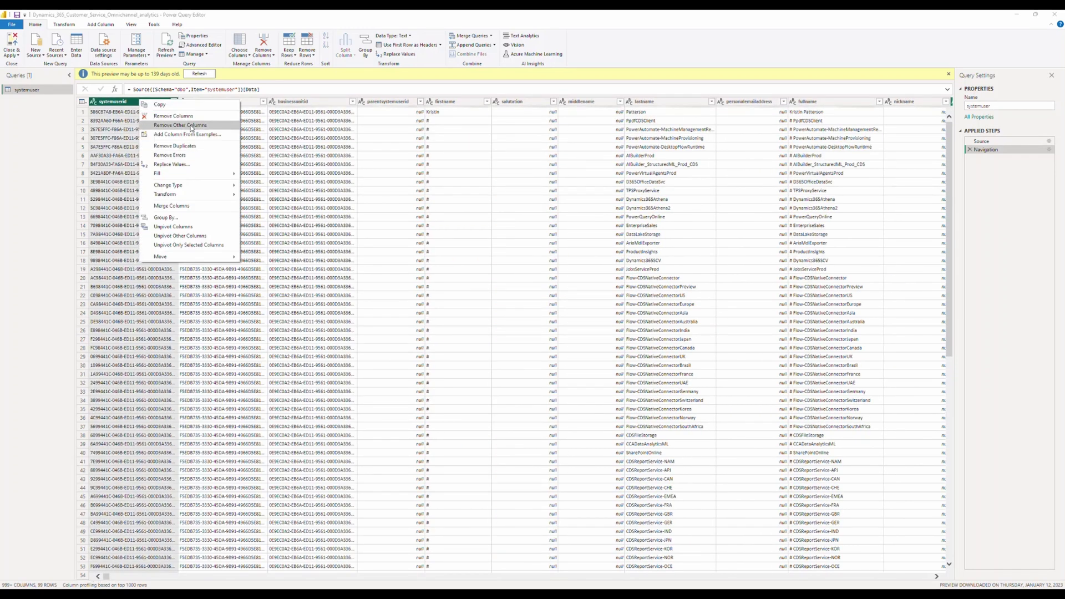
left_click(166, 124)
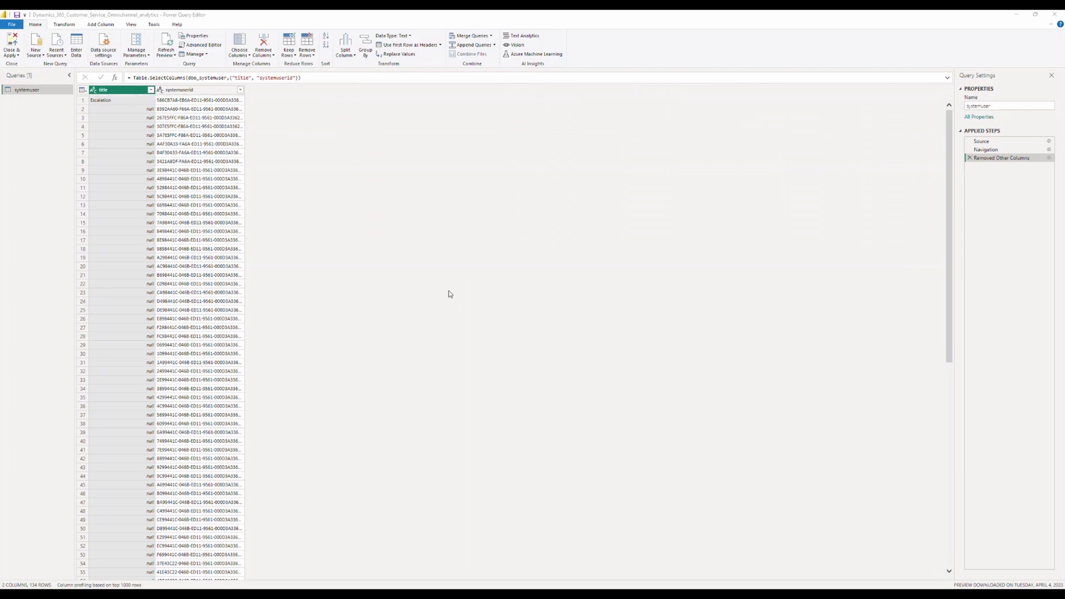
Rename the query to UserTitle and apply the changes to the model.
scroll(449, 294, "down", 20)
double_click(26, 90)
type("User")
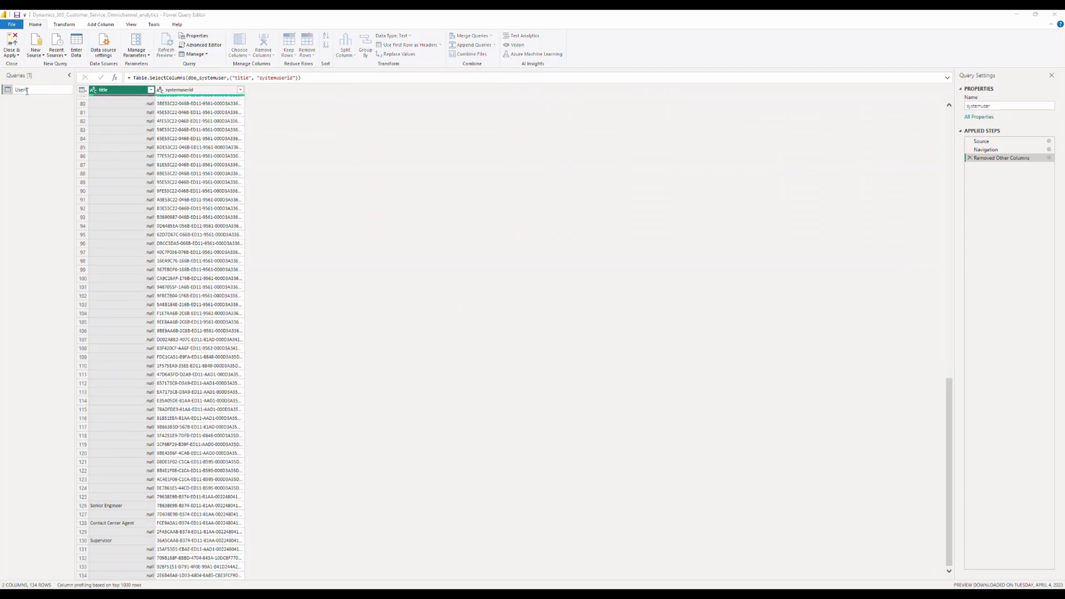
type("Title")
key("Return")
left_click(11, 40)
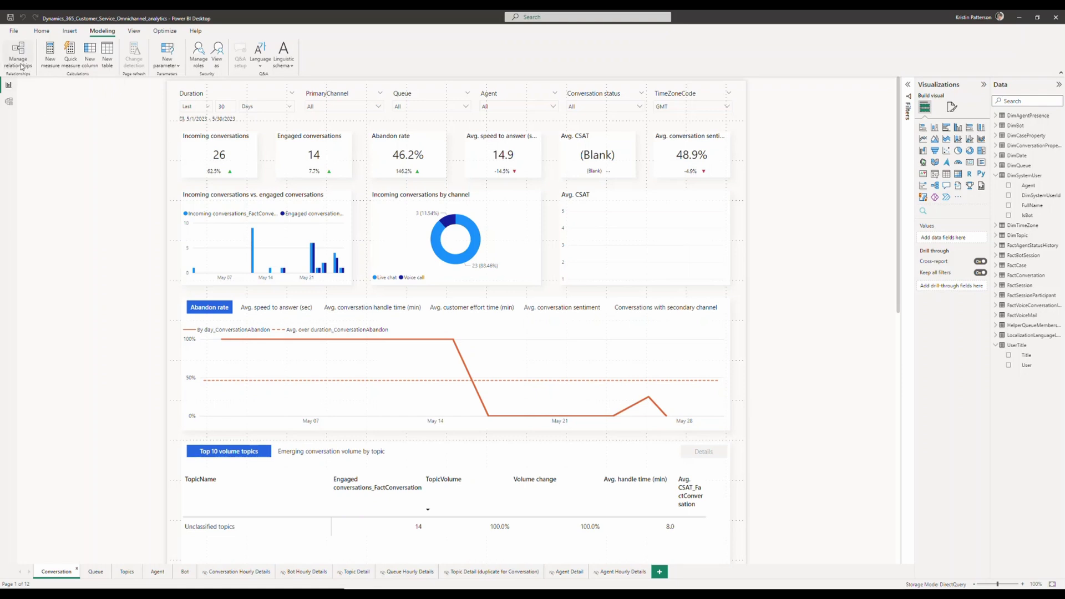
Relate UserTitle.User many-to-one to DimSystemUser.DimSystemUserId, cross-filtering in both directions.
left_click(21, 66)
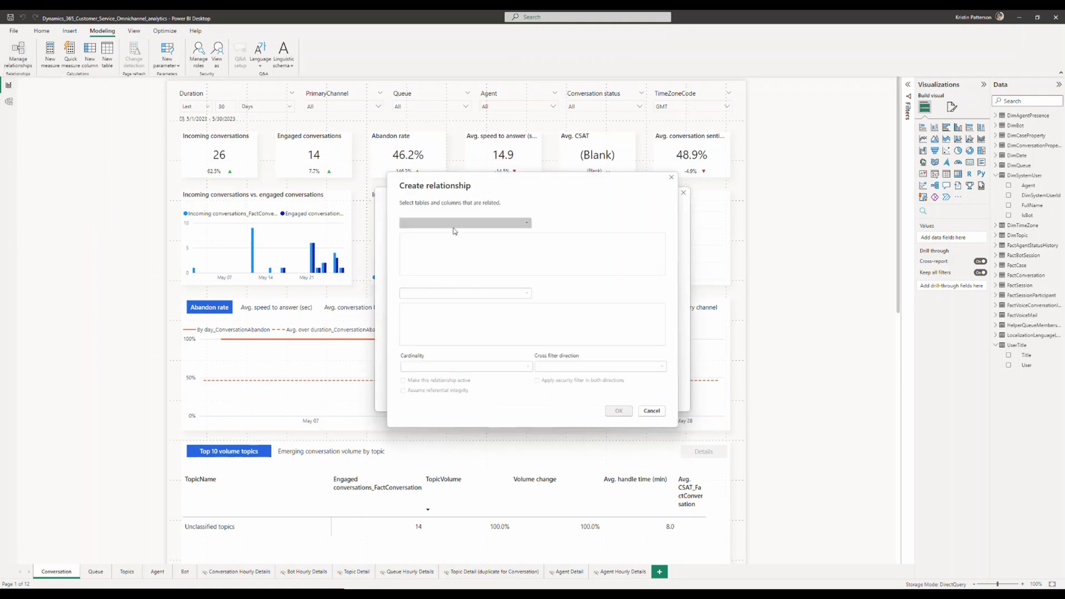
left_click(456, 224)
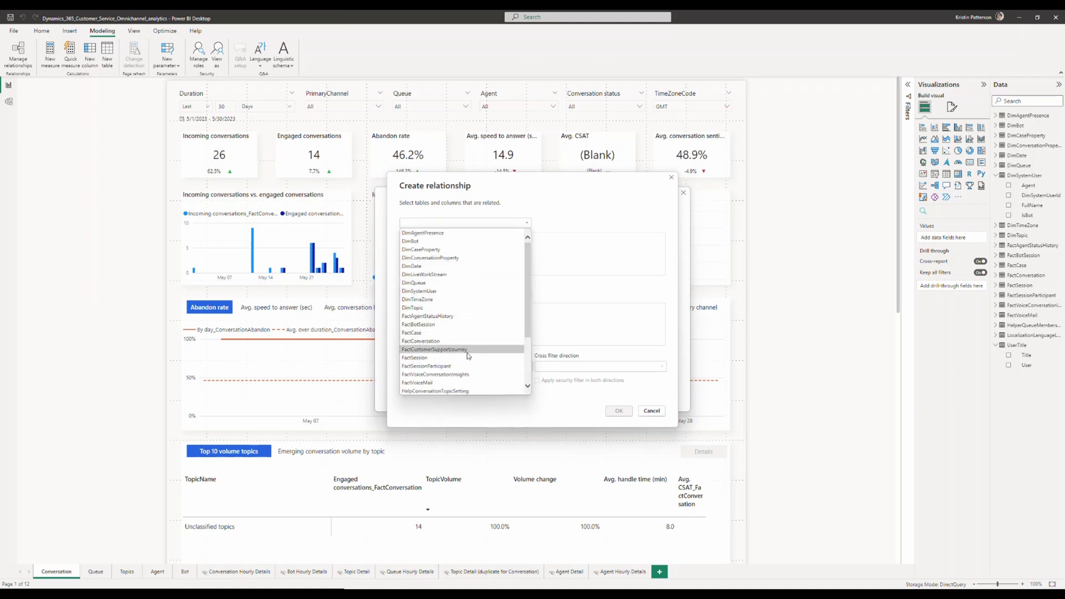
scroll(463, 350, "down", 3)
left_click(450, 391)
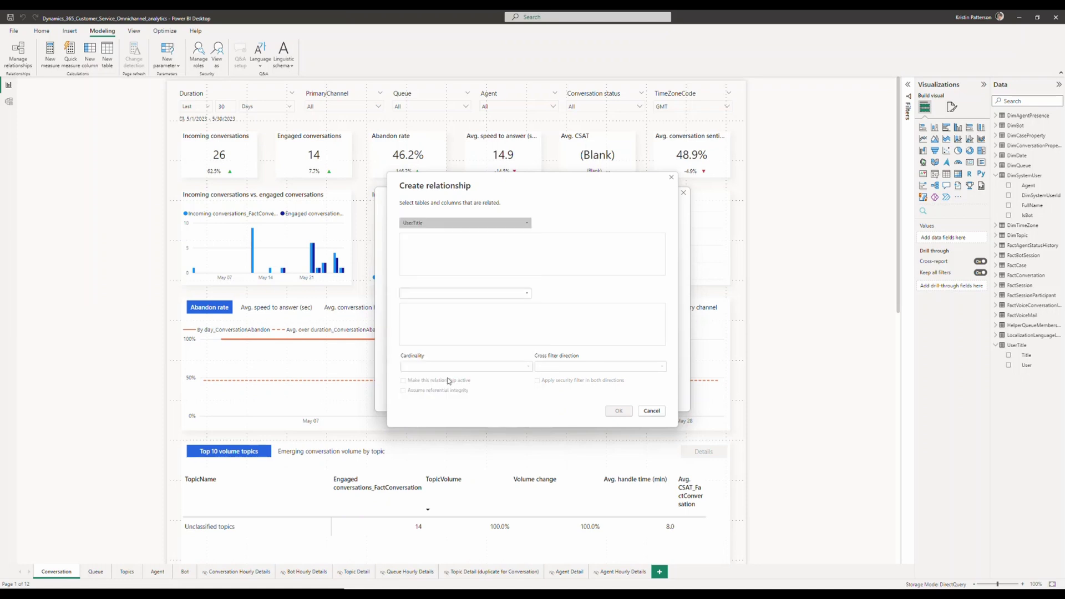
left_click(444, 293)
left_click(444, 361)
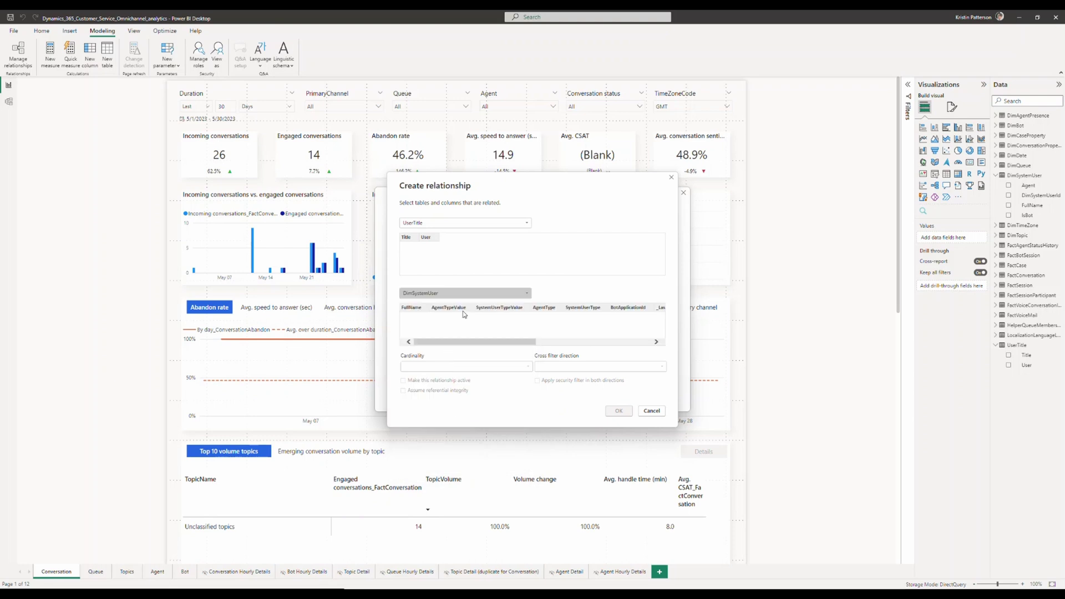
left_click(425, 238)
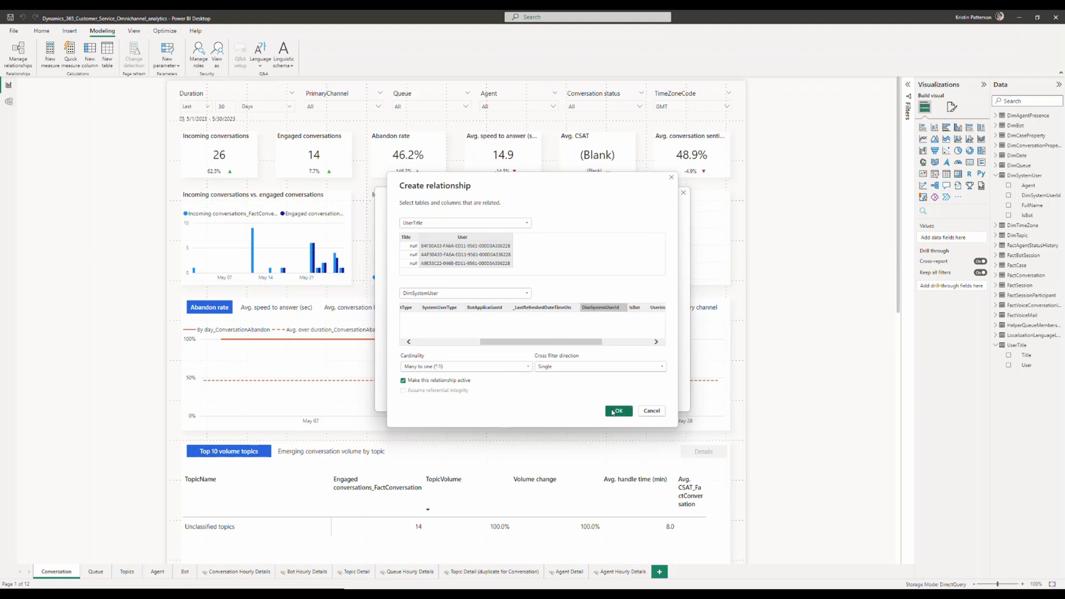
left_click(597, 367)
left_click(592, 388)
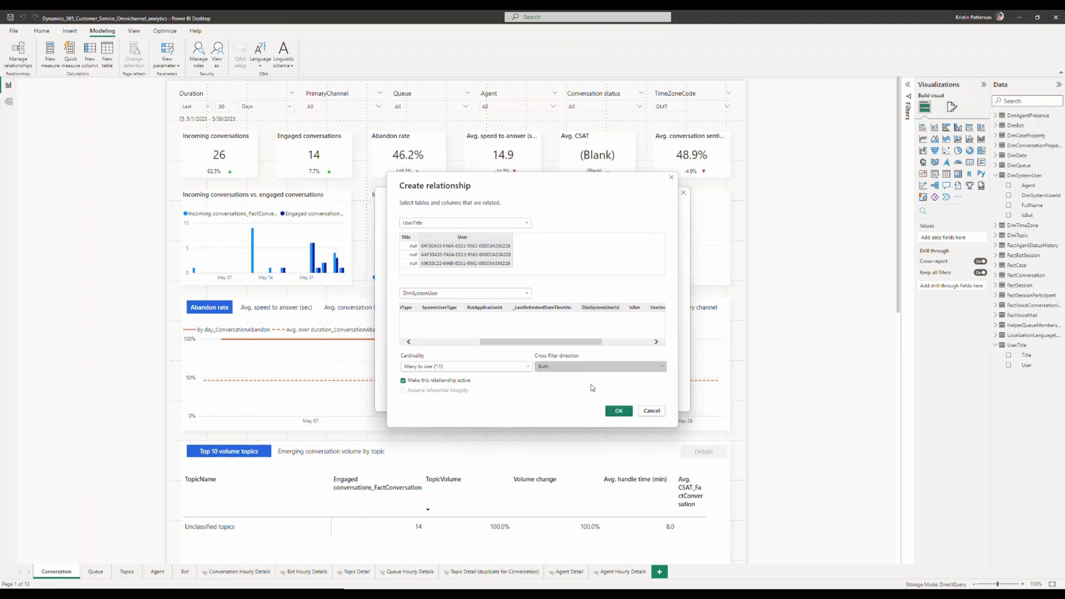
left_click(603, 308)
left_click(616, 413)
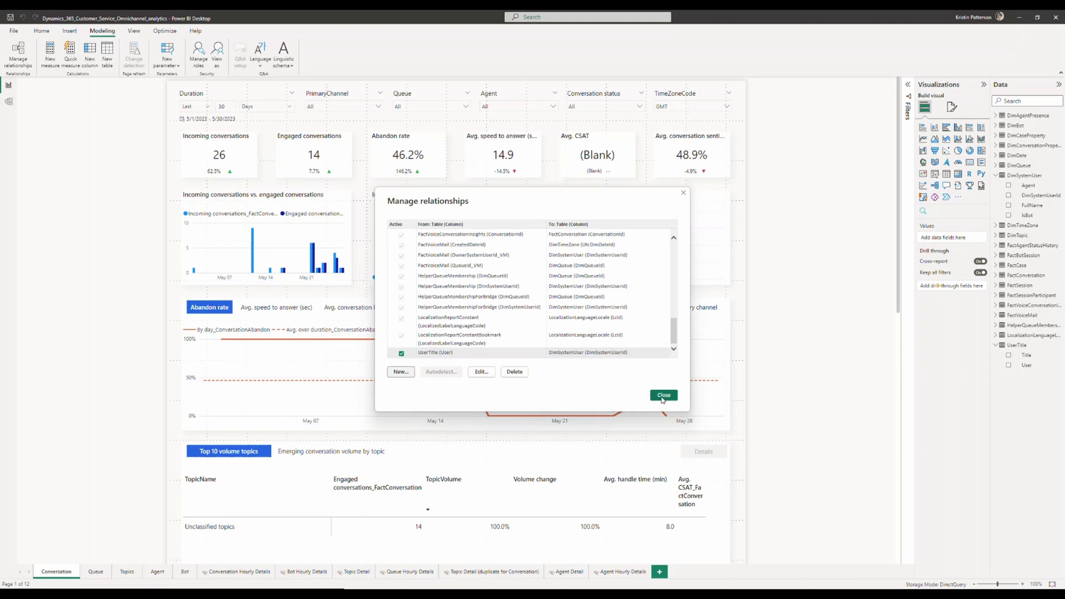
left_click(662, 396)
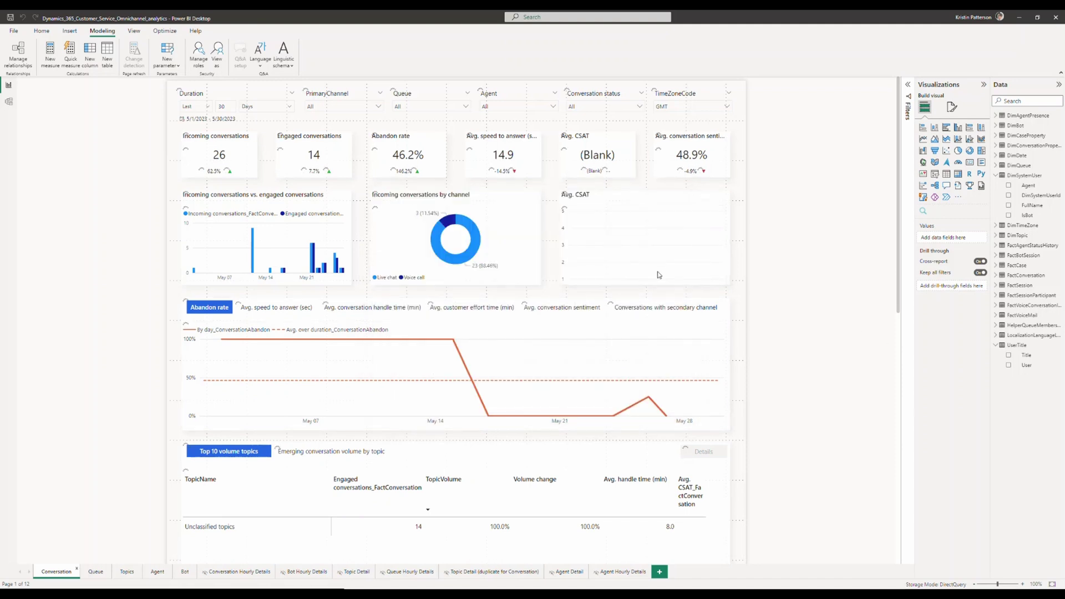
On the Agent Detail page, add UserTitle's Title field to the top header visual.
left_click(567, 572)
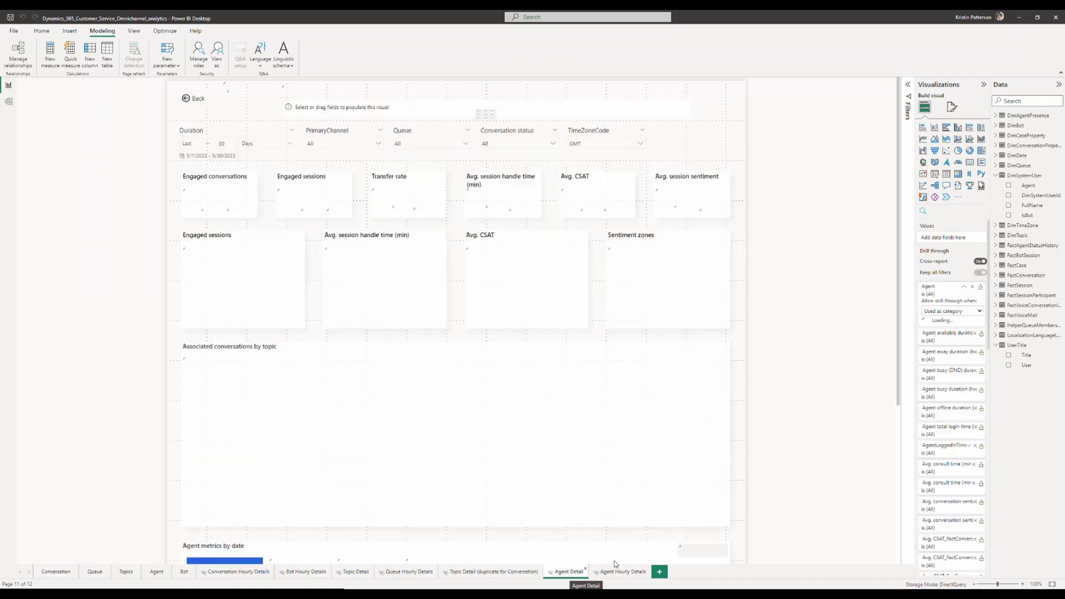
left_click(344, 107)
left_click(344, 107)
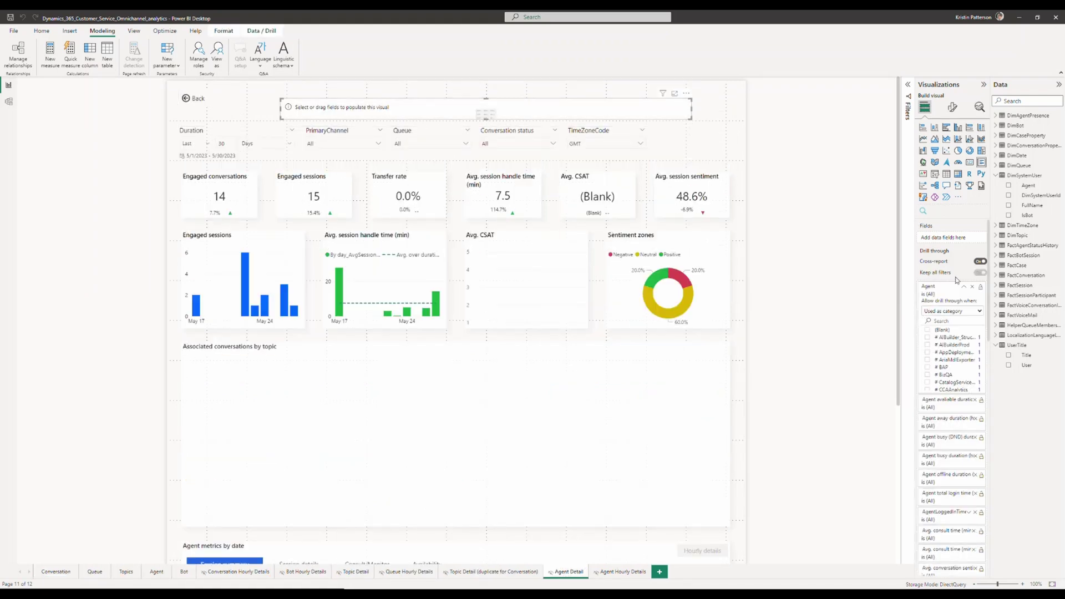
left_click_drag(1026, 356, 949, 240)
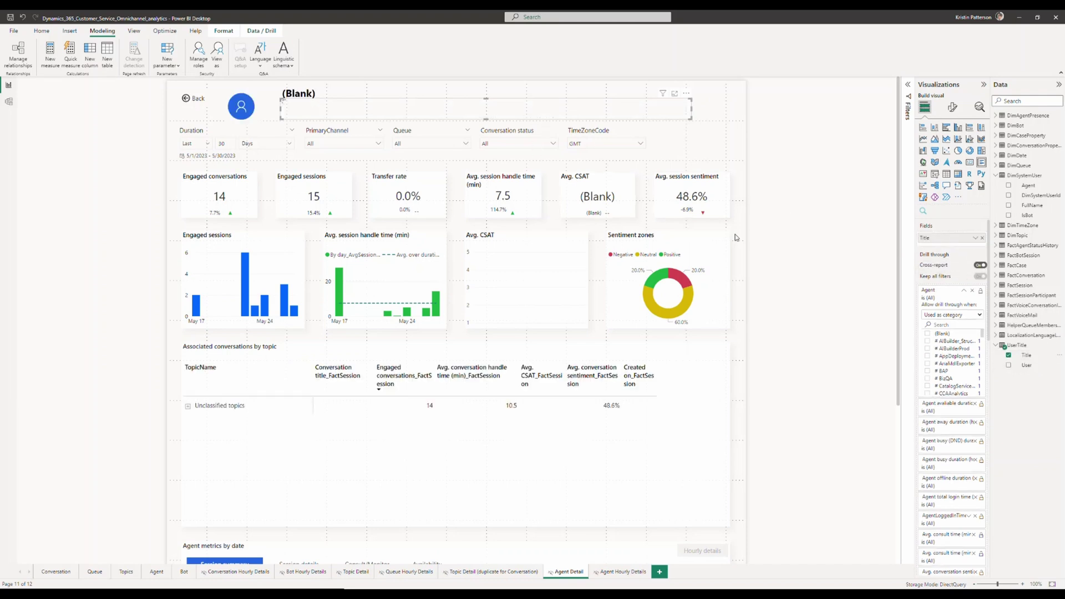
Filter the page to a single agent, then switch to another agent titled Supervisor.
scroll(927, 380, "down", 5)
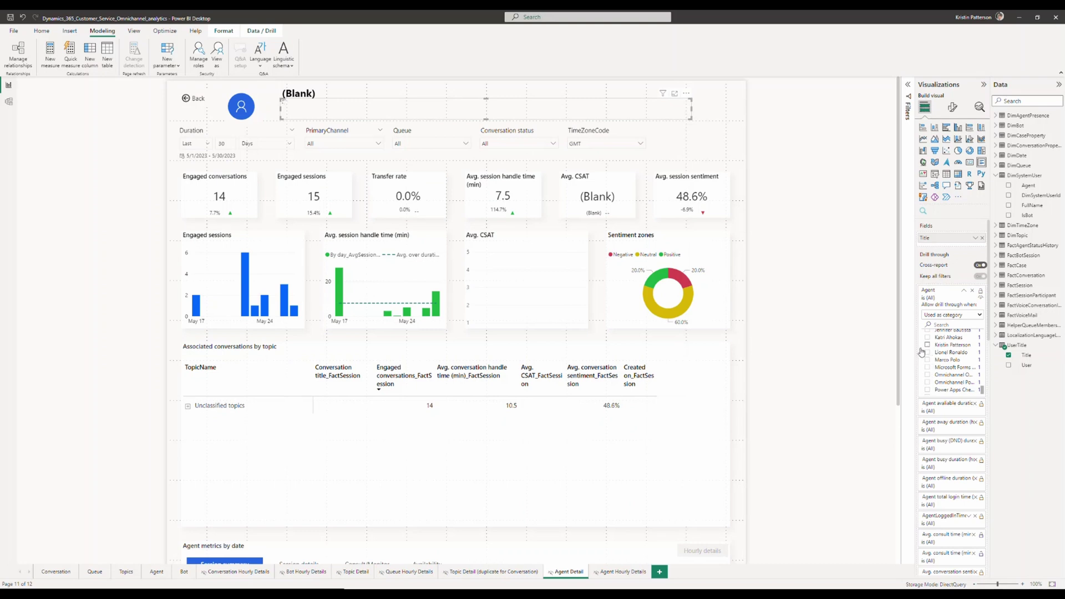
left_click(858, 344)
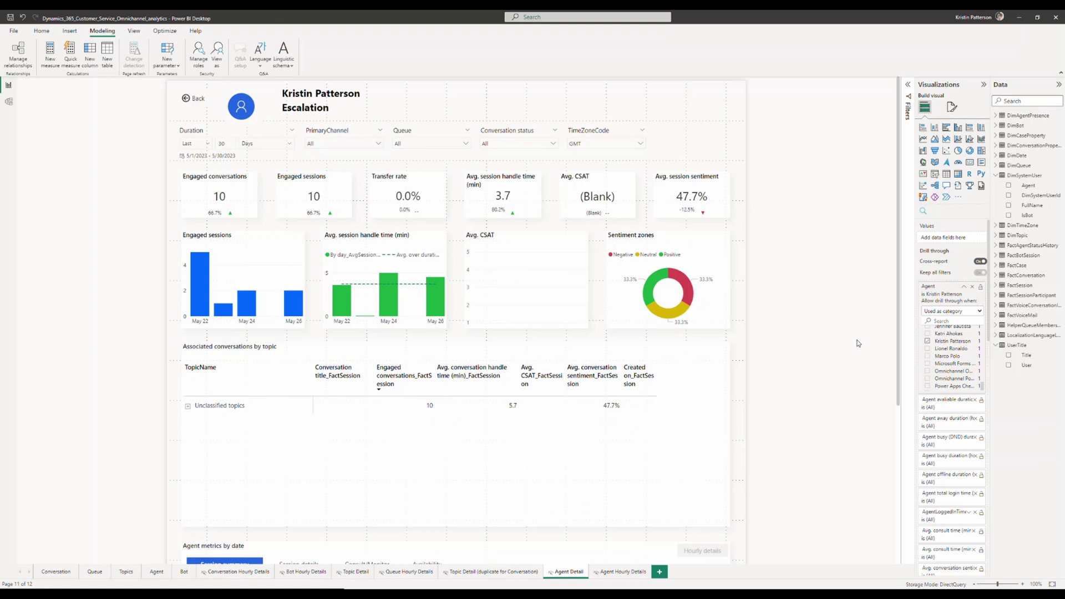
scroll(927, 357, "up", 2)
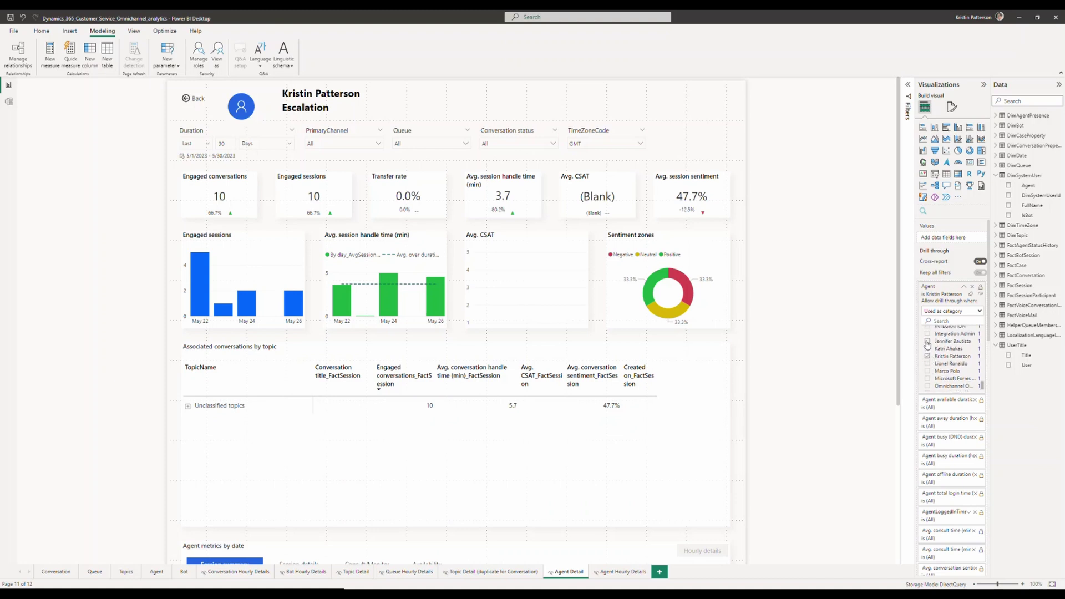
left_click(927, 341)
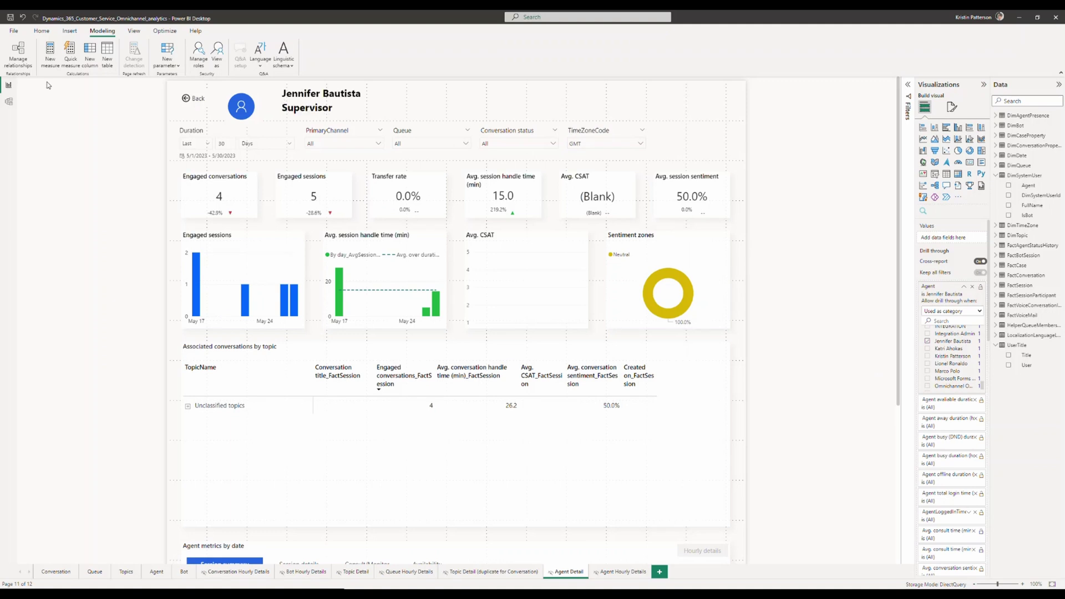
Publish Dynamics_365_Customer_Service_Omnichannel_analytics.pbix to My workspace in Power BI.
left_click(37, 33)
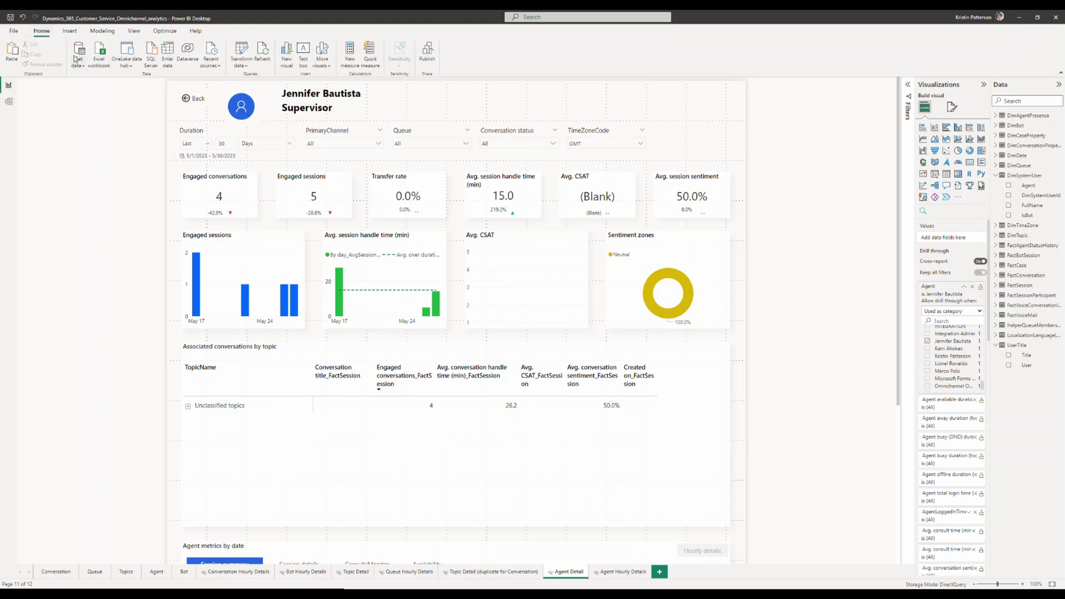
left_click(13, 31)
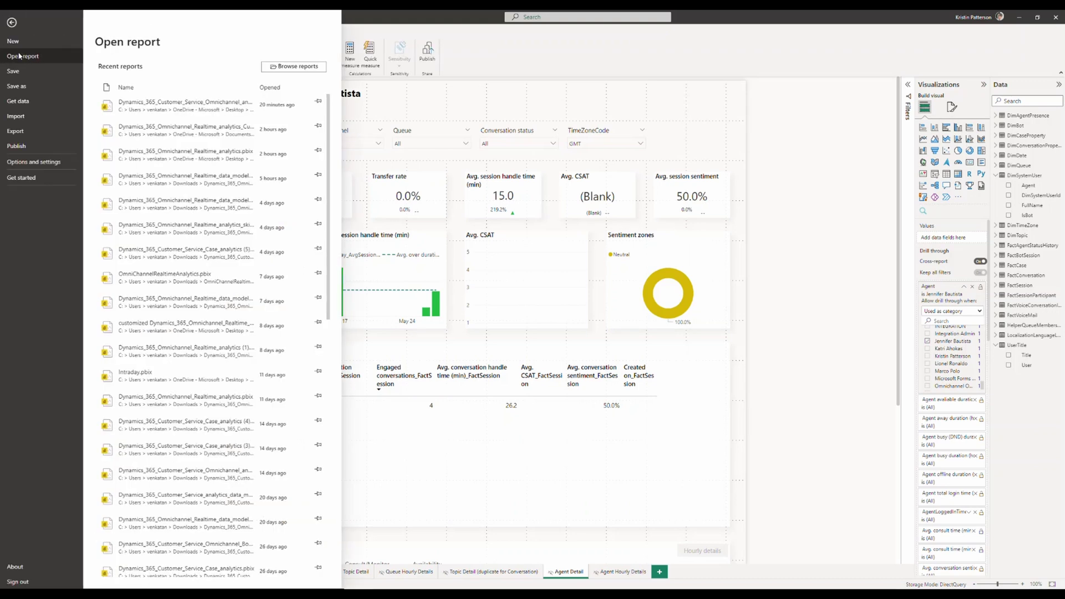
key("Escape")
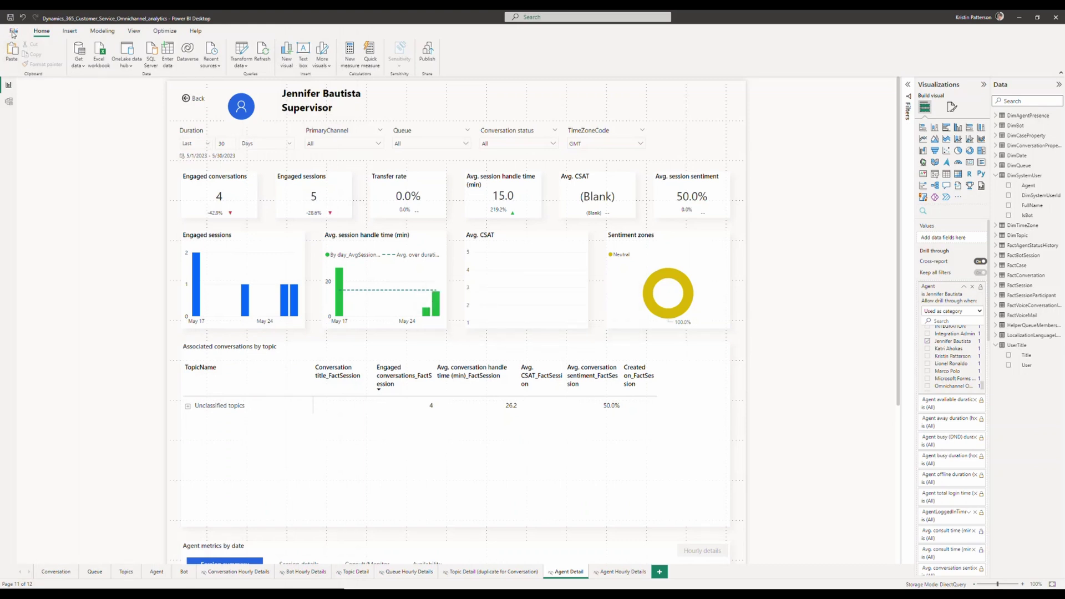
left_click(427, 53)
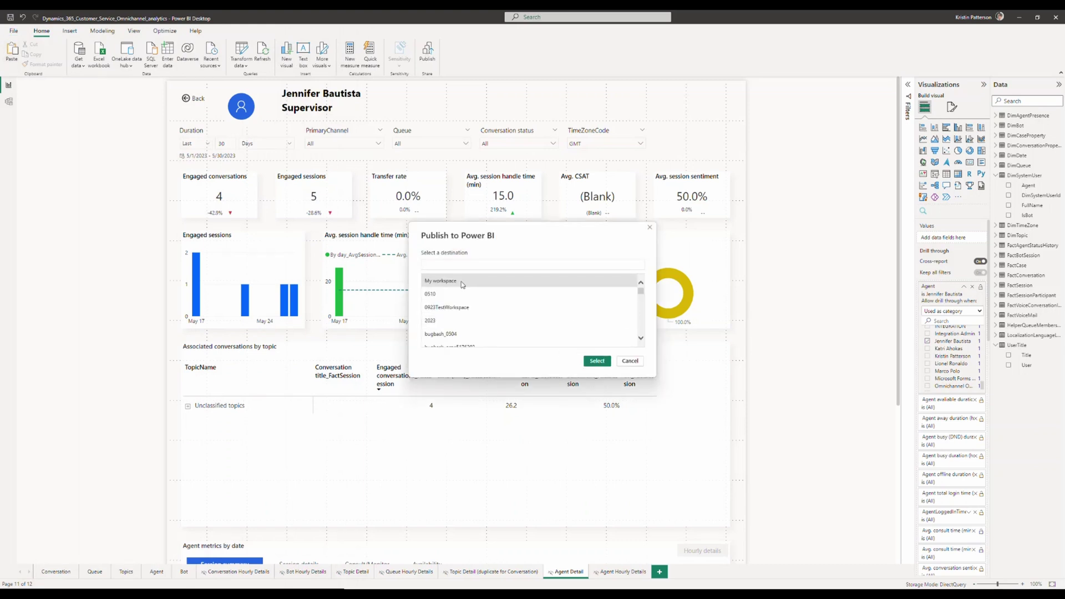
key("Escape")
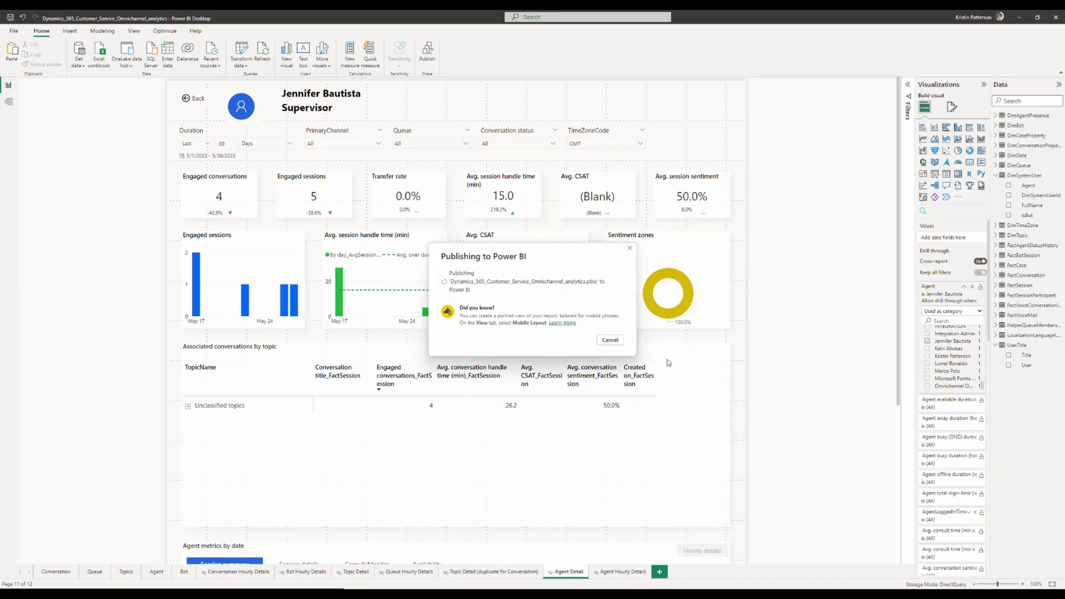